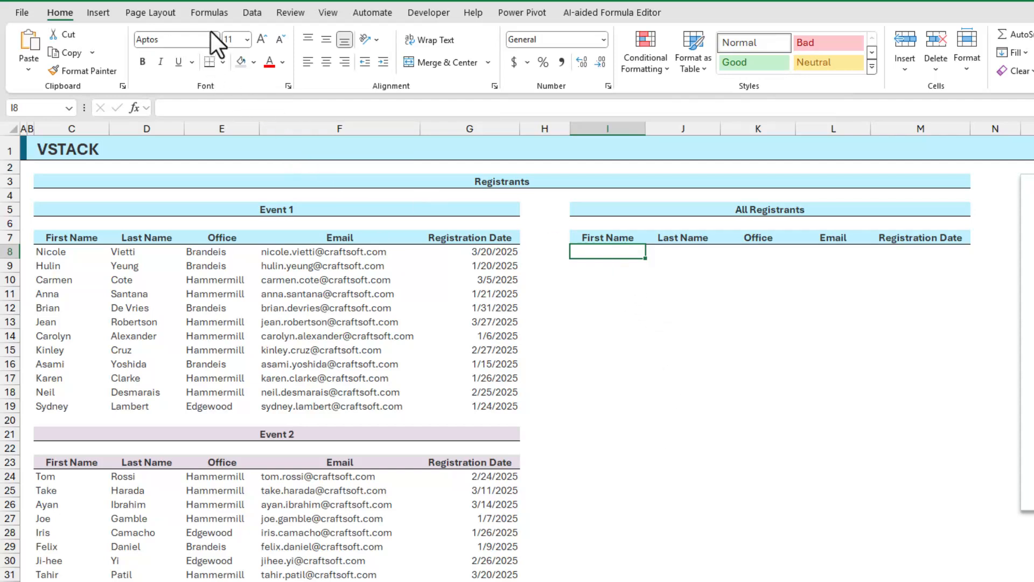
- Insert a VSTACK function in cell I8 that stacks the Event 1 range C8:G19 and the Event 2 range C24:G32
click(211, 15)
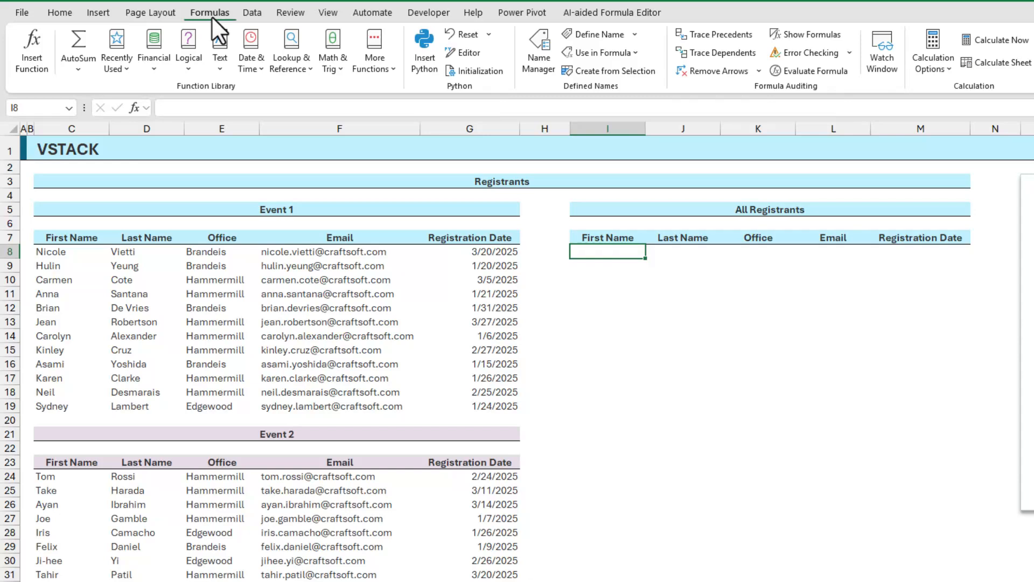
click(299, 72)
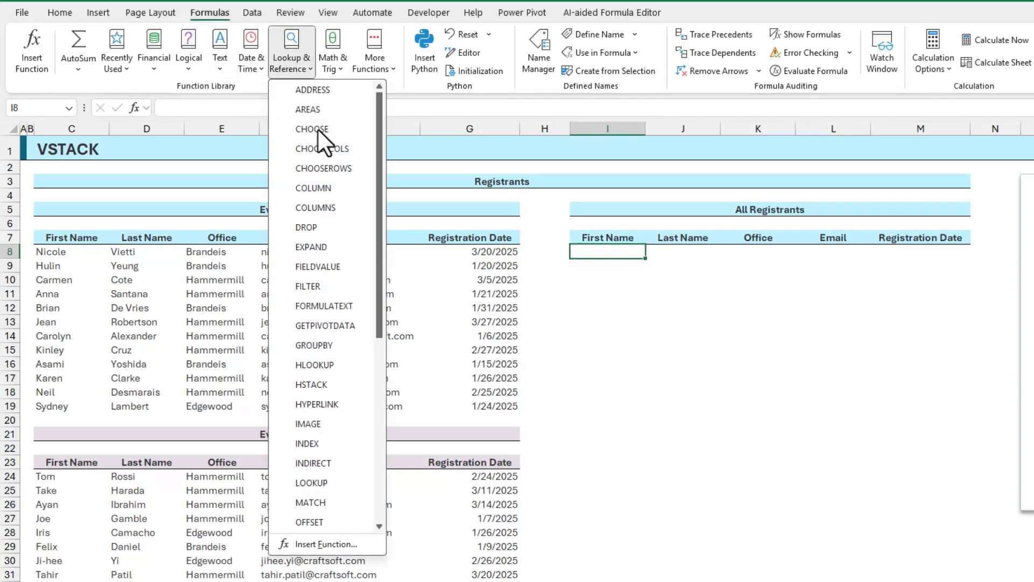
scroll(337, 167, down, 5)
scroll(338, 297, down, 1)
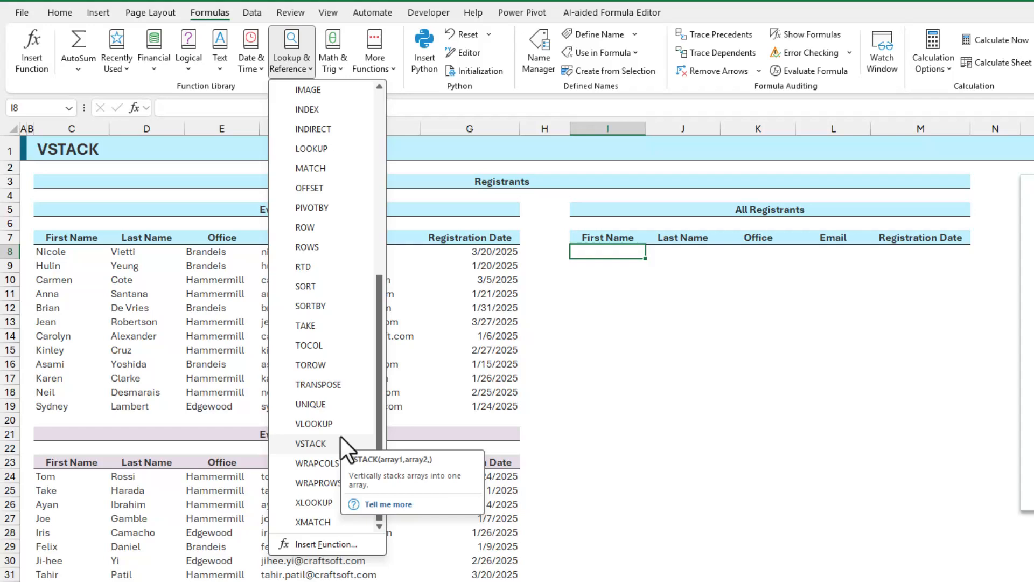
scroll(341, 435, up, 2)
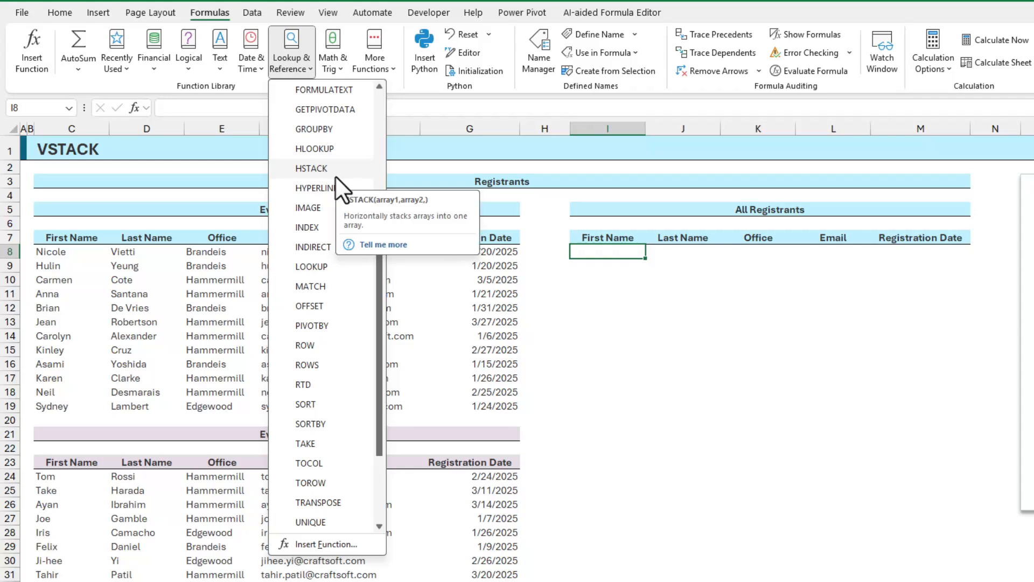
scroll(318, 377, down, 2)
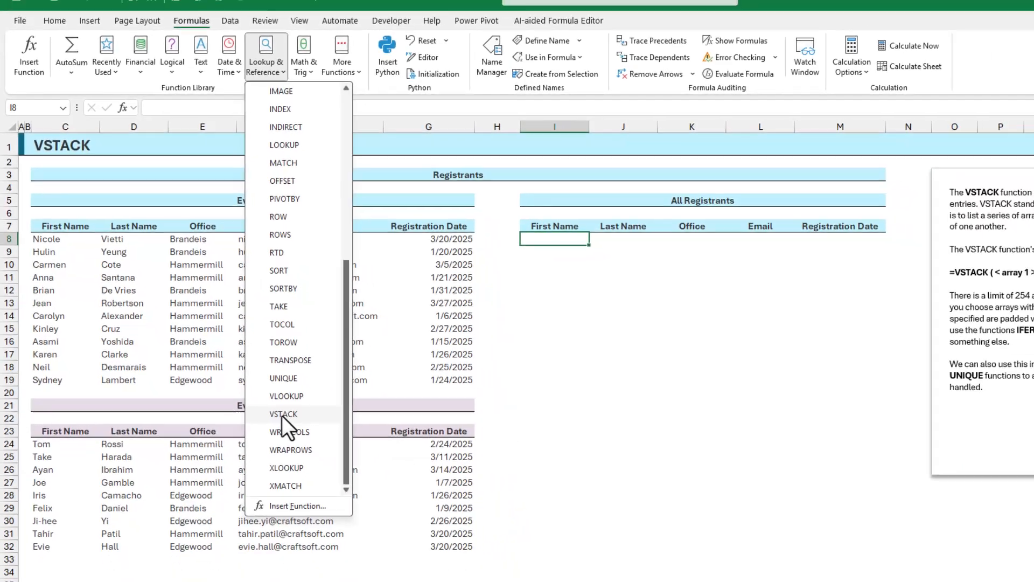
click(325, 446)
drag(188, 368, 637, 283)
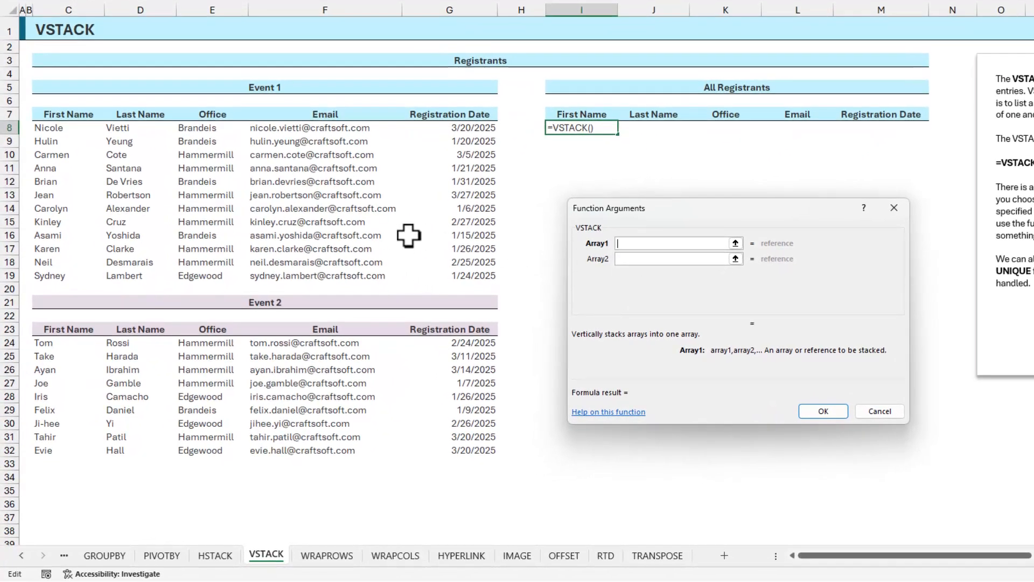
drag(69, 129, 463, 277)
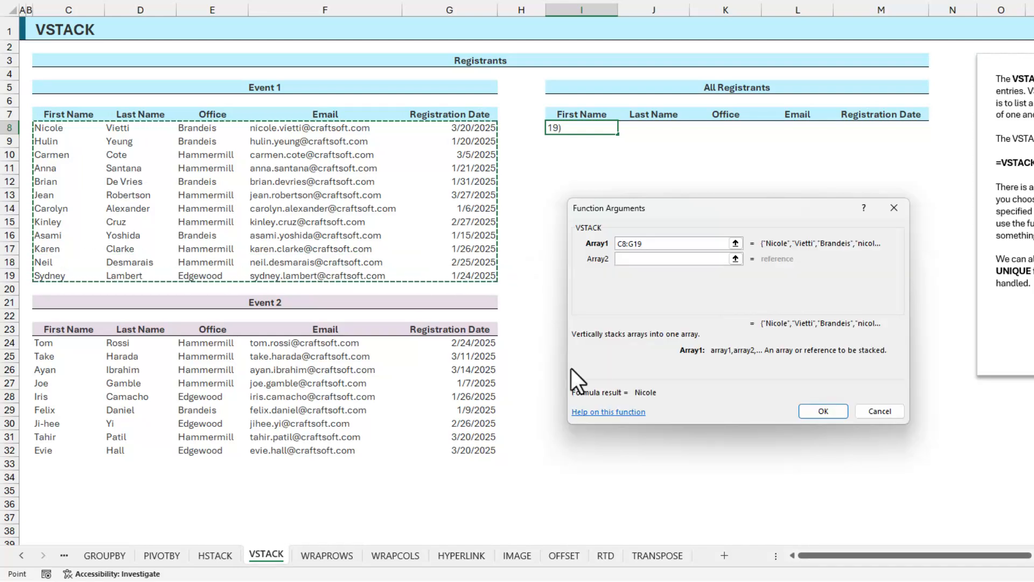
click(654, 260)
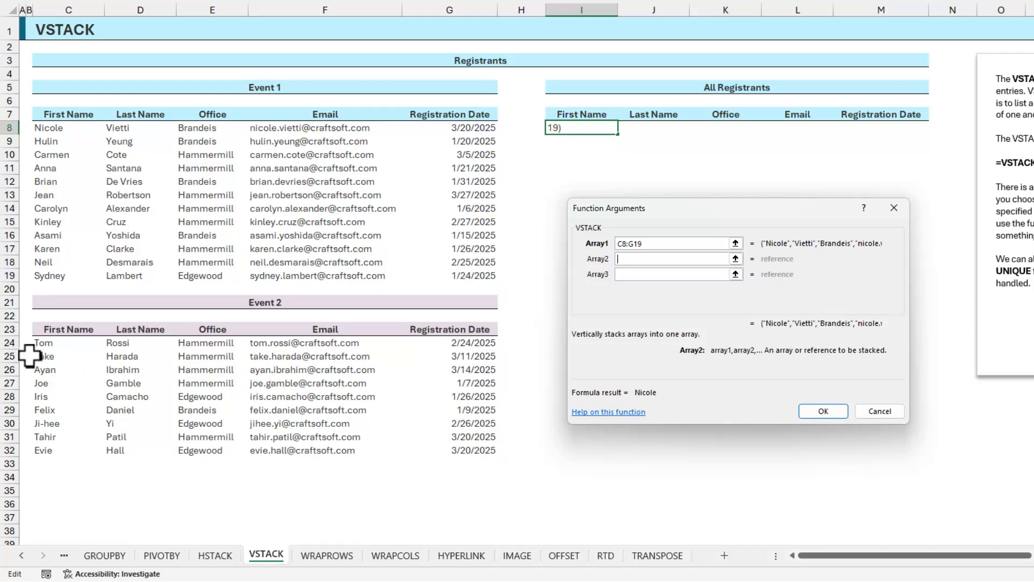
drag(51, 345, 455, 448)
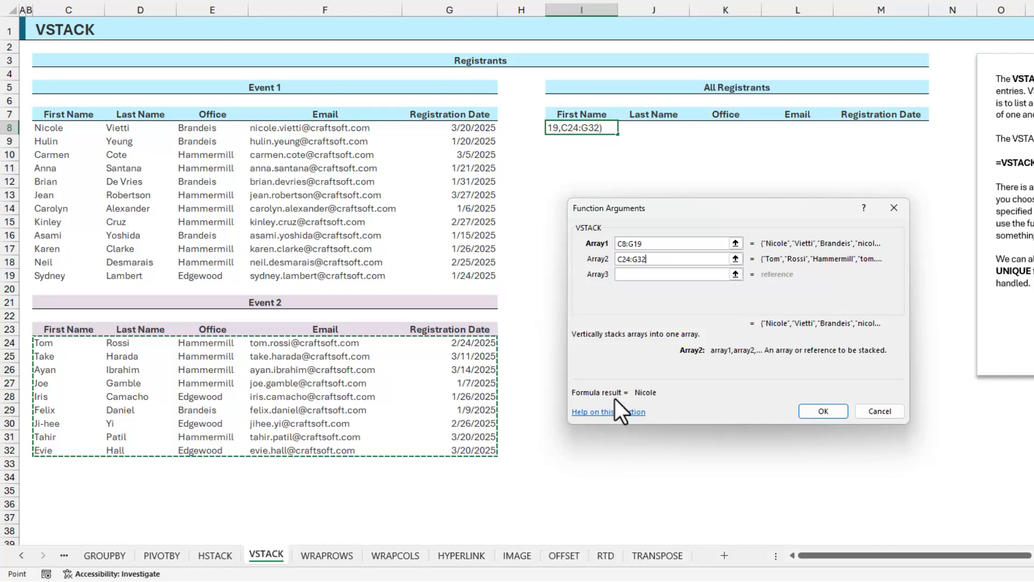
click(822, 412)
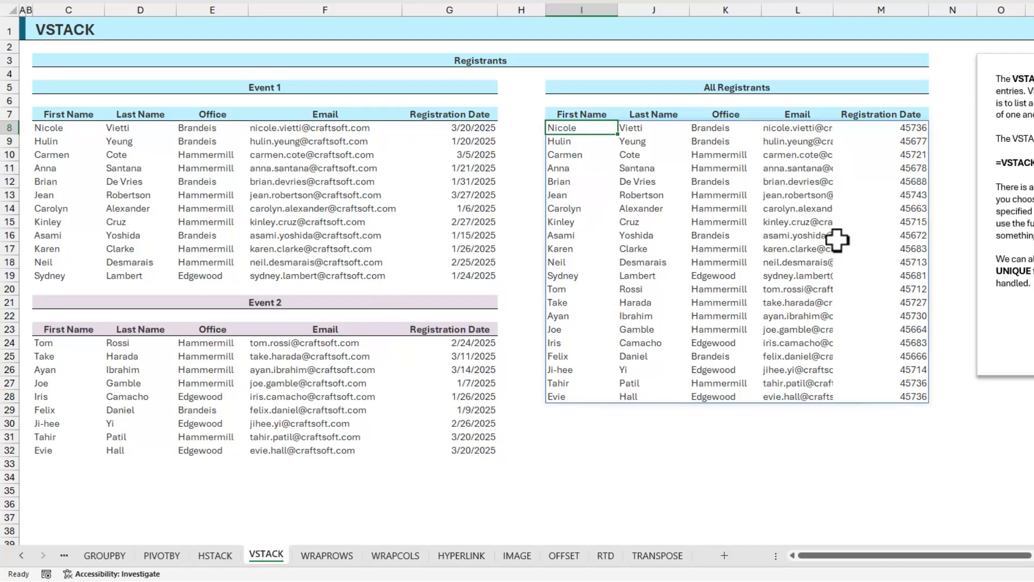
- Autofit the Email column L of the All Registrants list and format its registration dates in M8:M28 as Short Date
double_click(833, 10)
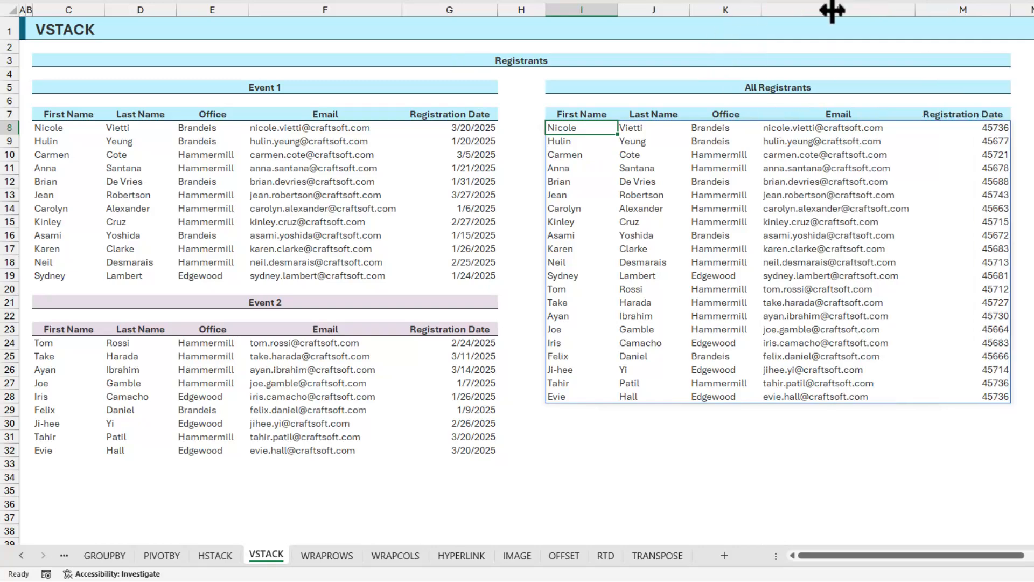
drag(981, 129, 984, 396)
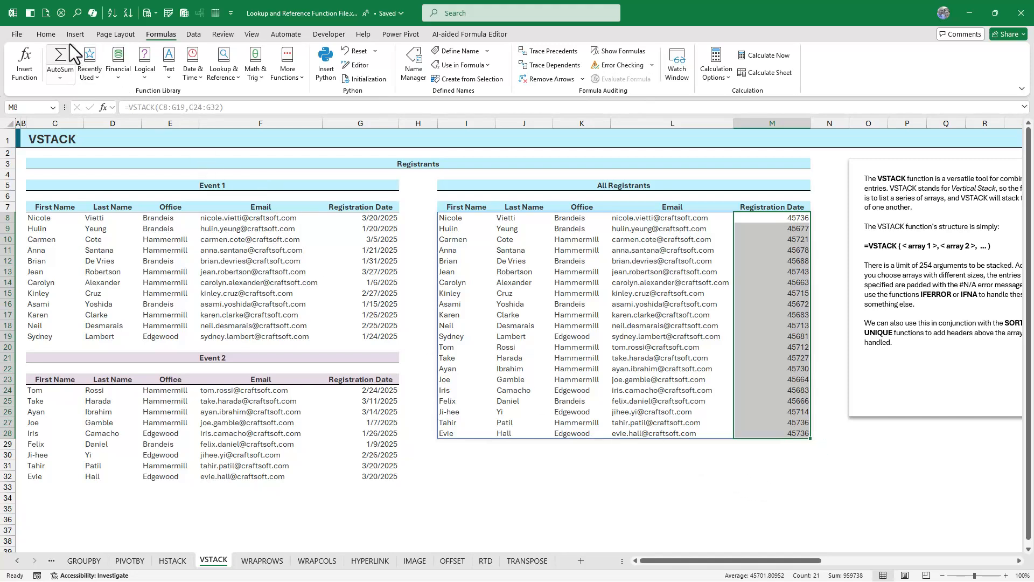
click(45, 34)
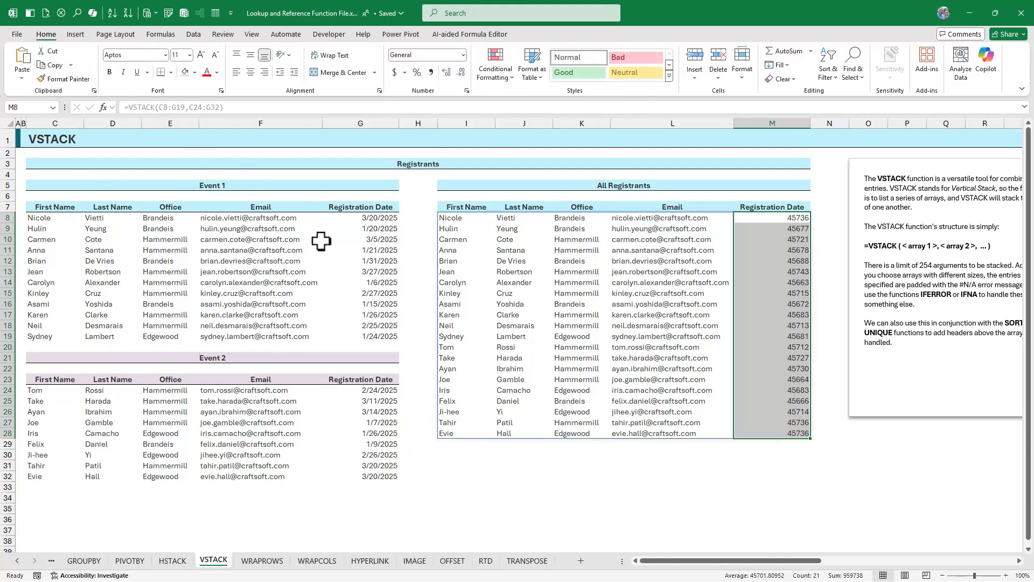
click(462, 58)
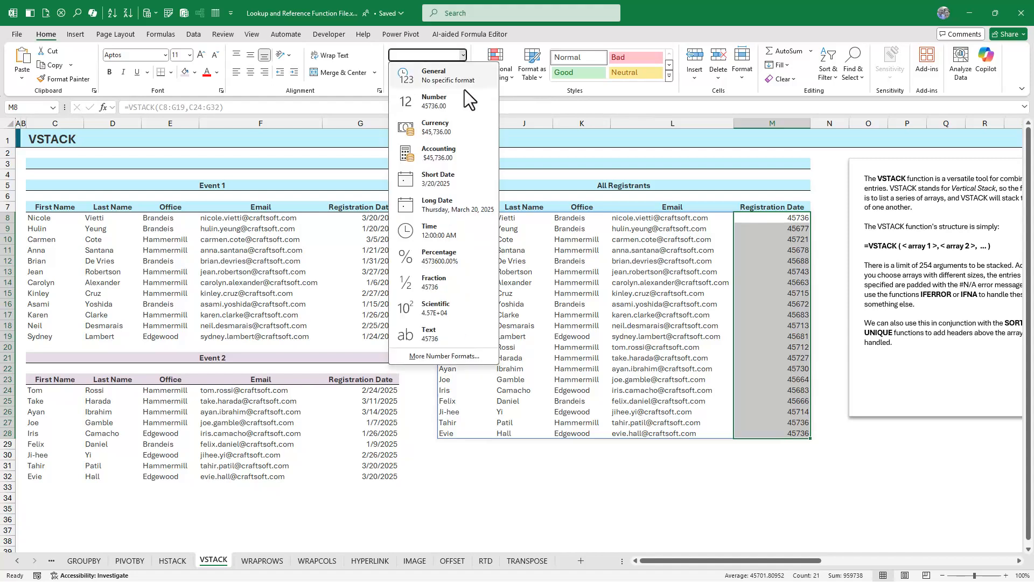
click(466, 181)
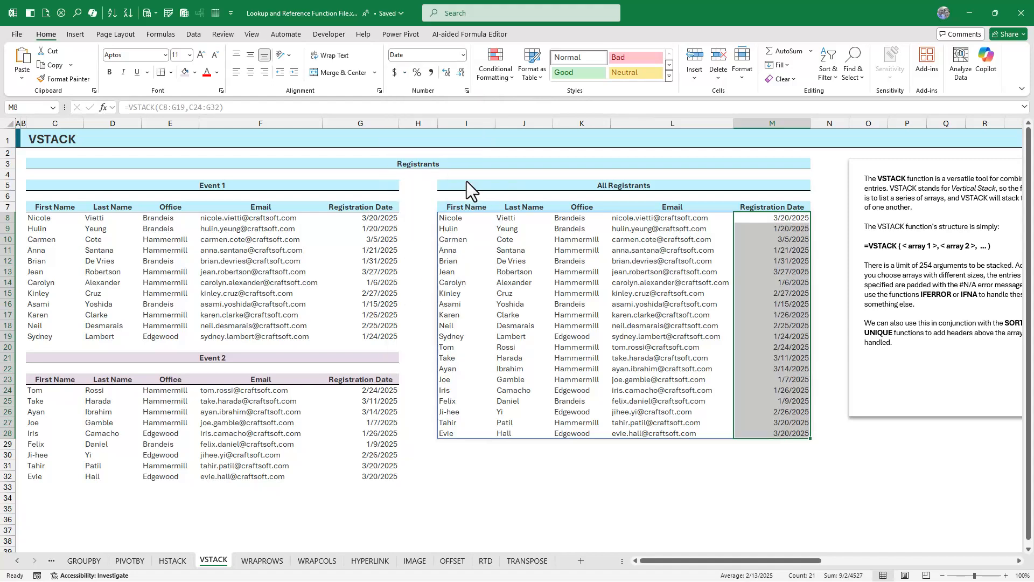
click(538, 262)
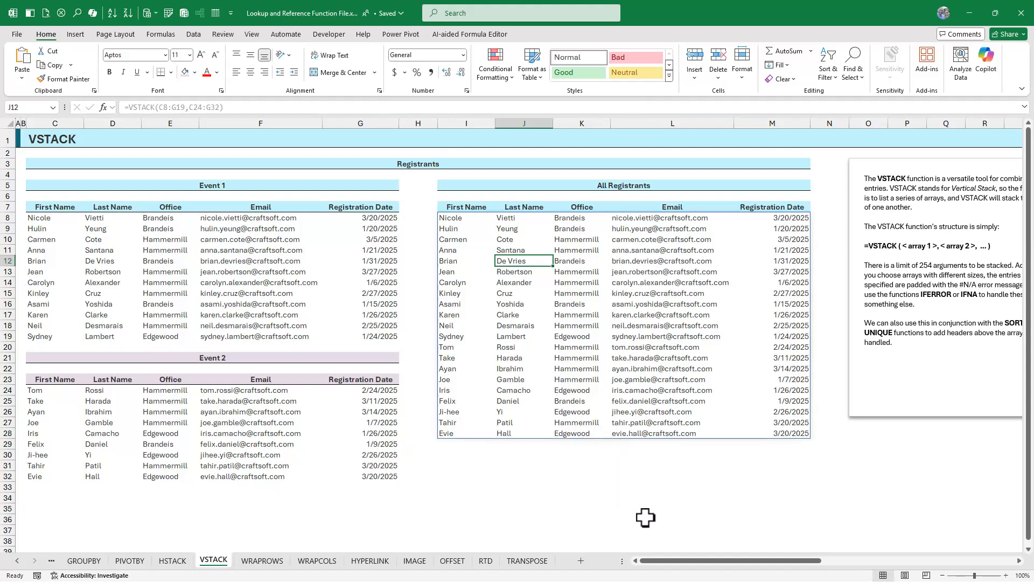
- Examine the Subset Selection and Stacking section's output header row, Office selector, registrant data and source headers
drag(686, 560, 884, 557)
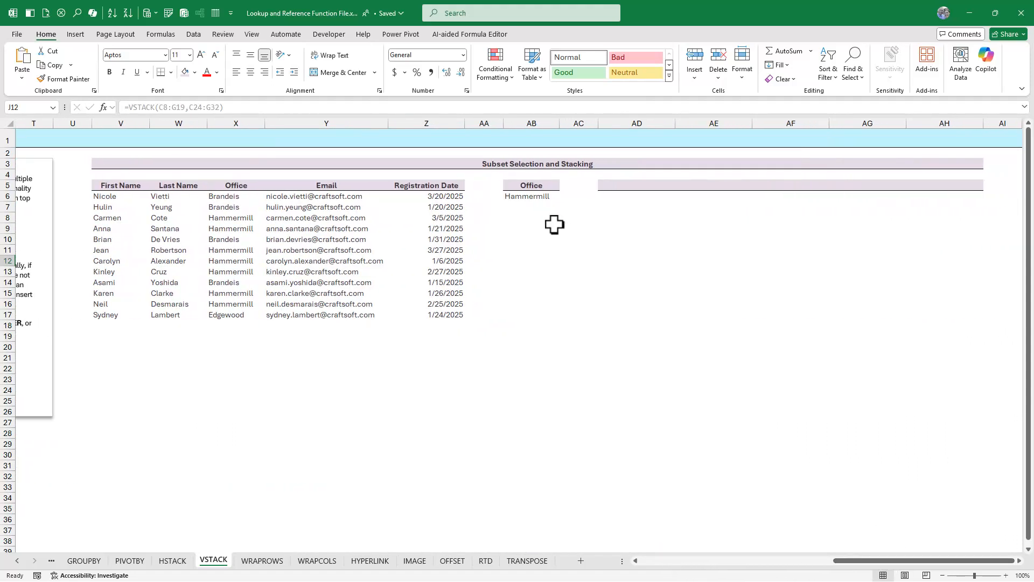
drag(625, 189, 960, 189)
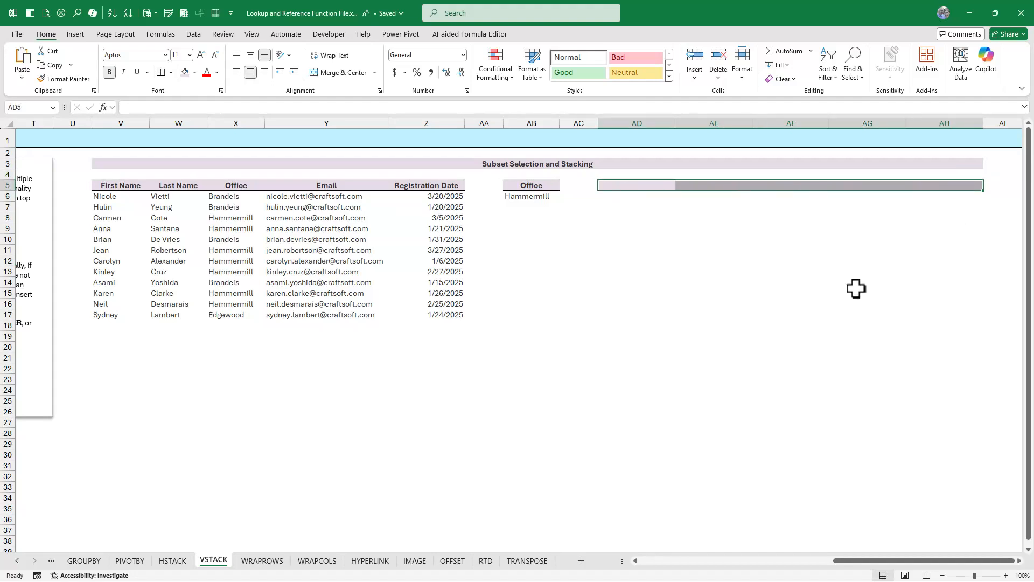
click(536, 197)
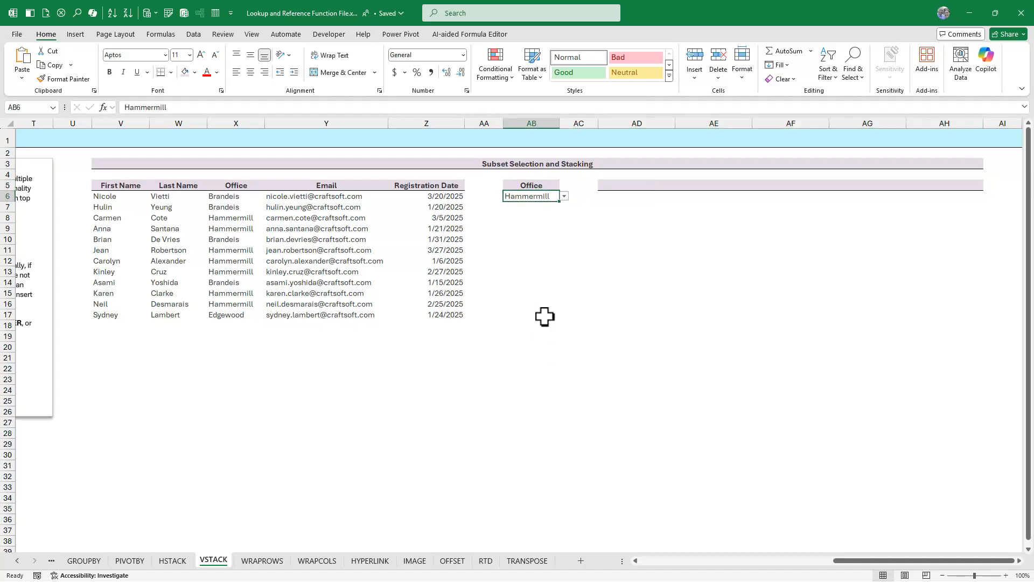
drag(109, 206, 419, 311)
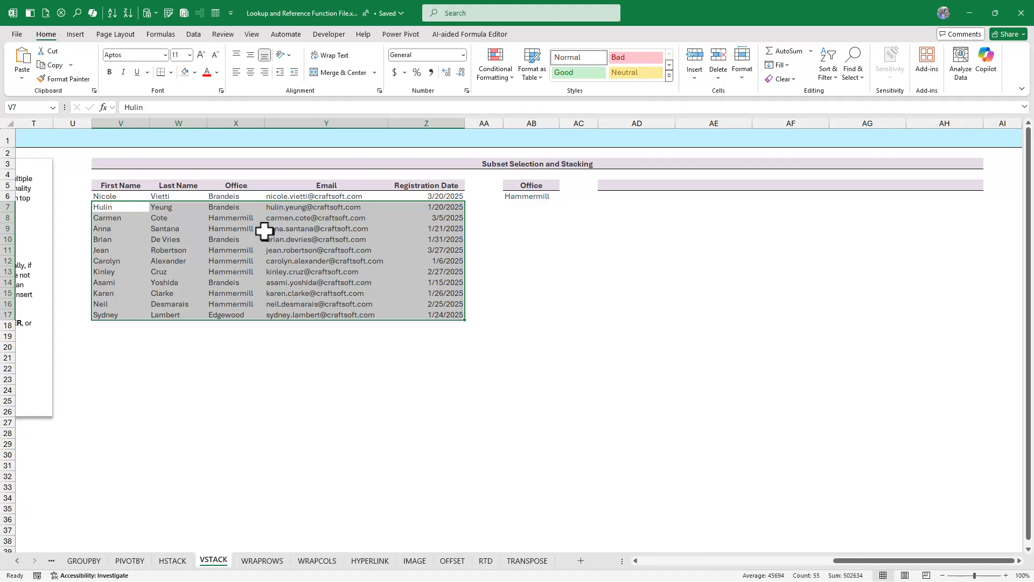
drag(110, 183, 408, 188)
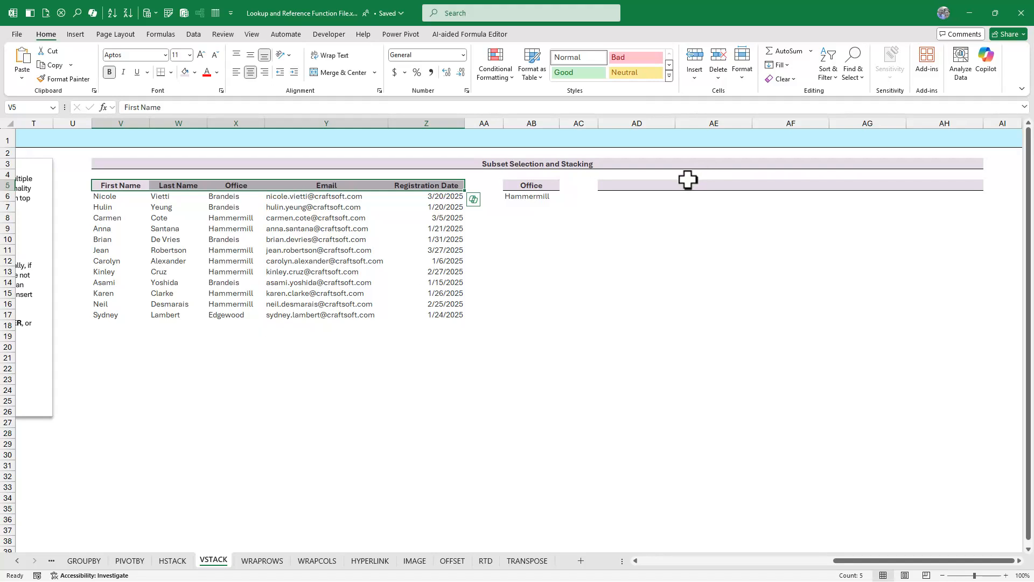
- Start a VSTACK function in cell AD5 with the header row V5:Z5 as its first array
click(648, 186)
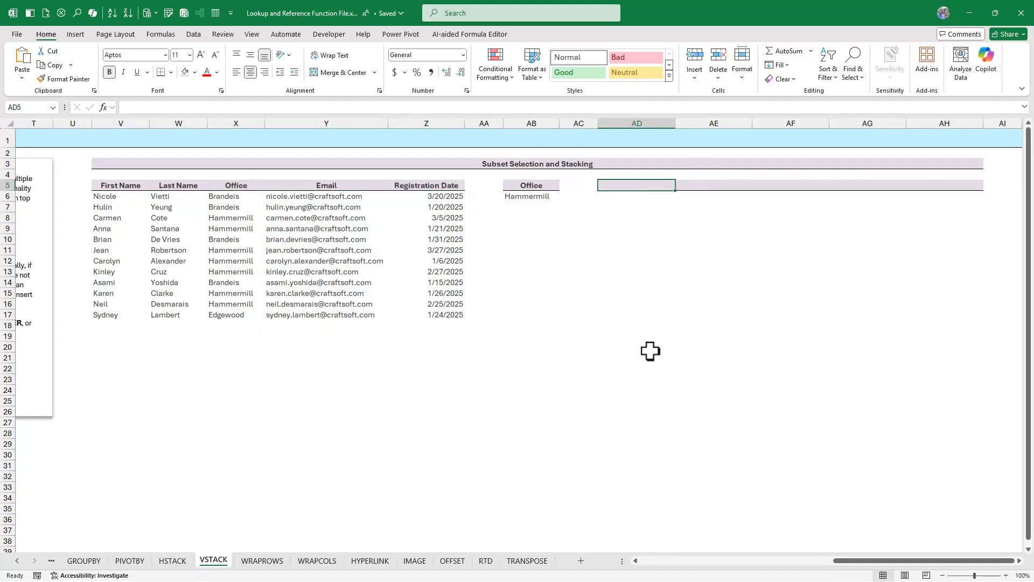
click(156, 34)
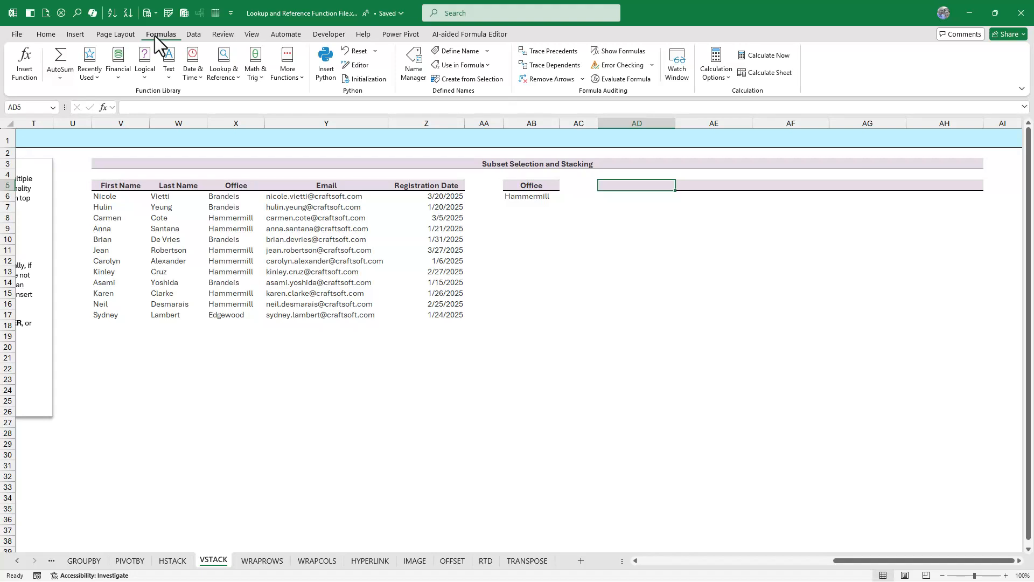
click(215, 75)
scroll(269, 235, down, 1)
scroll(267, 248, down, 4)
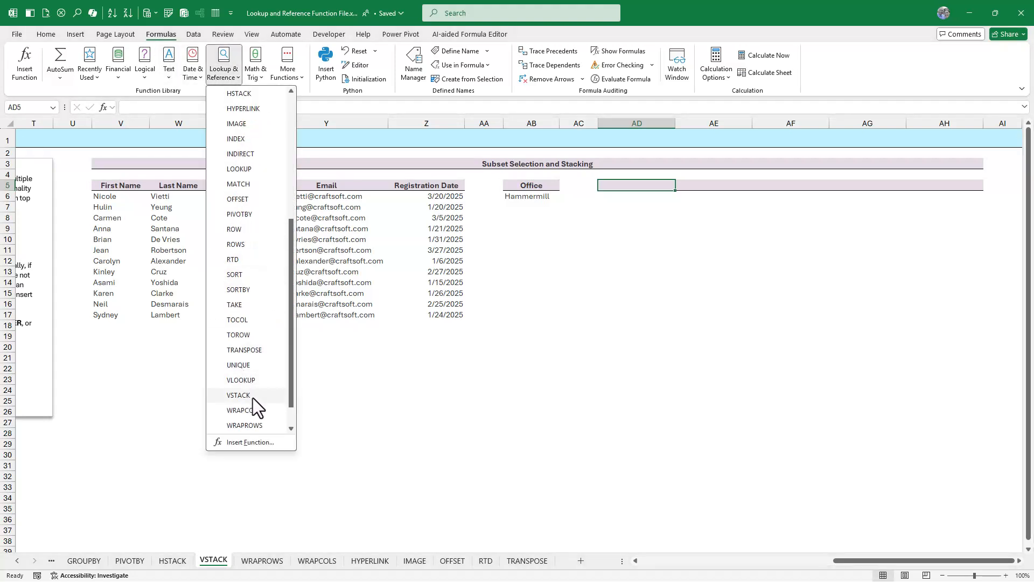
click(252, 397)
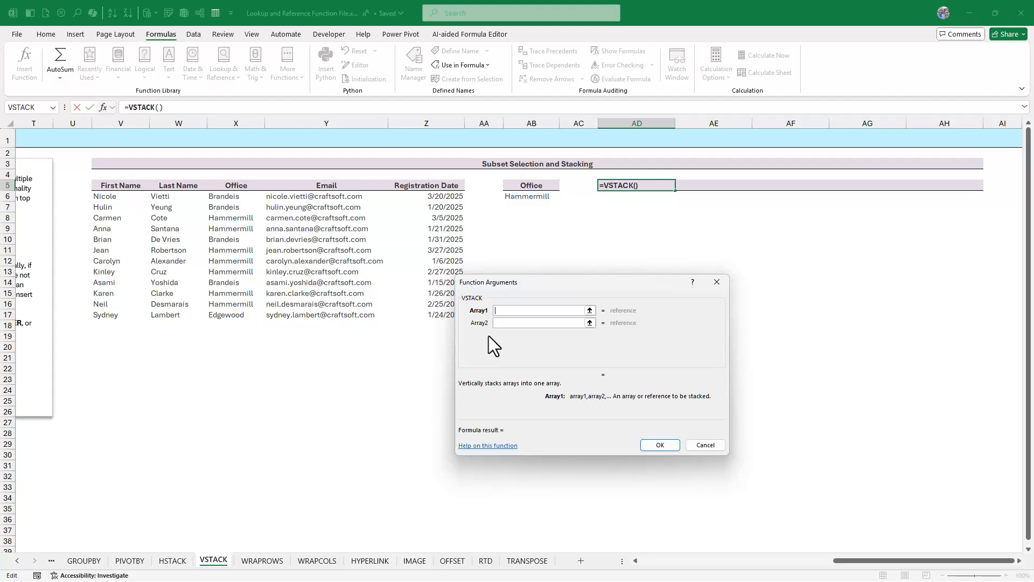
drag(118, 185, 416, 183)
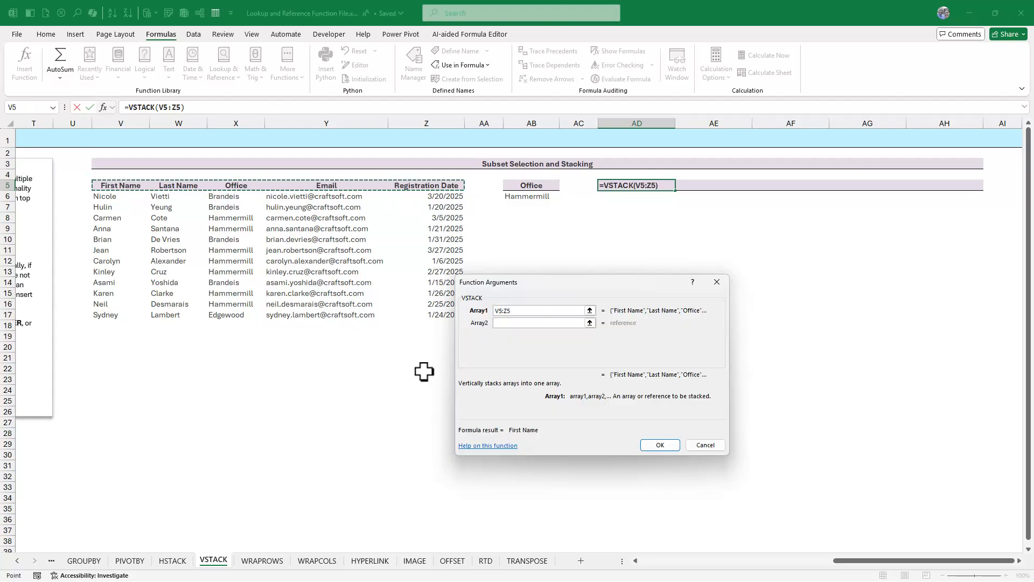
- Nest a FILTER function as VSTACK's second array, filtering V6:Z17 where X6:X17=AB6, and complete the formula
click(531, 323)
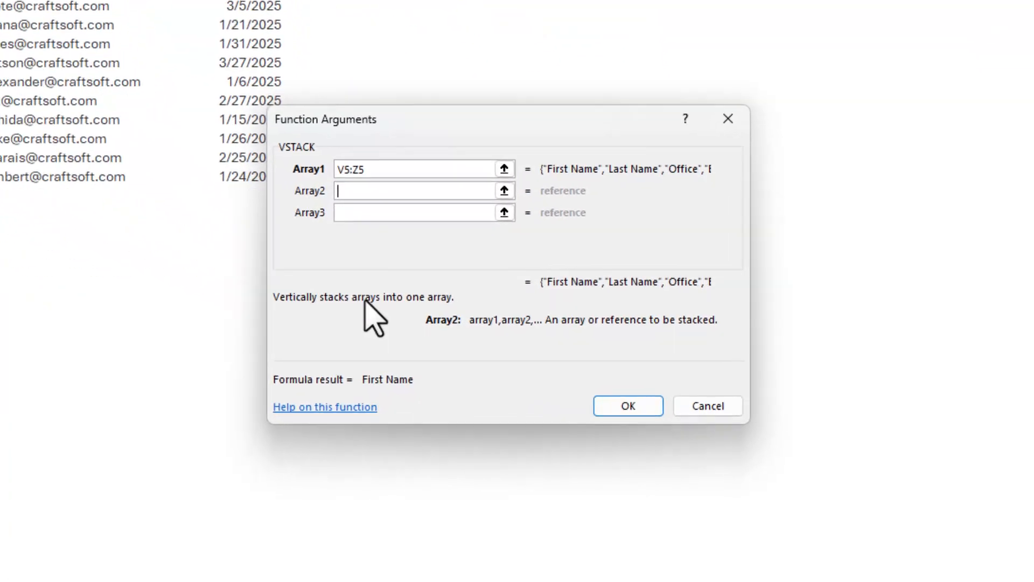
text(FILTER()
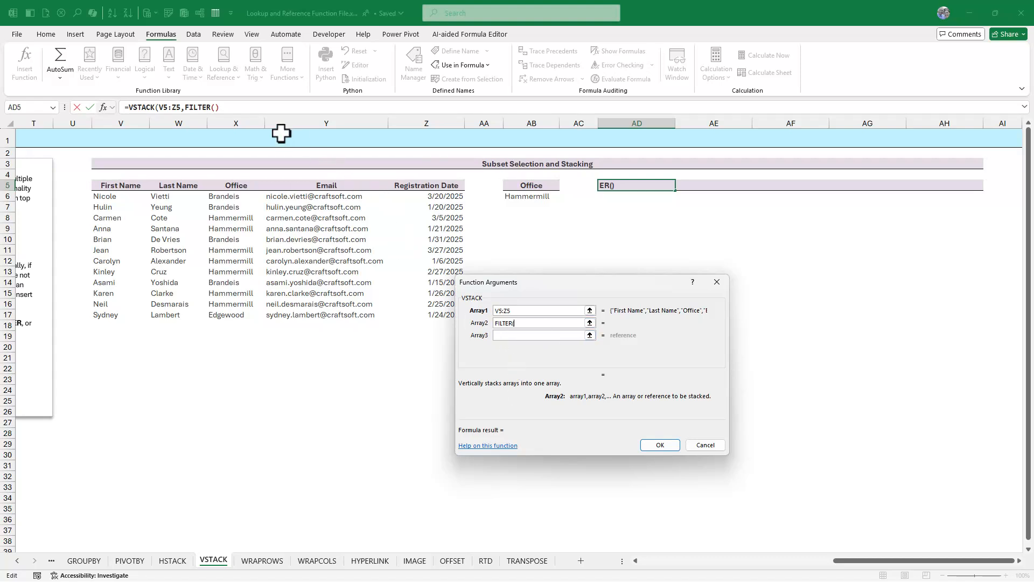
click(206, 106)
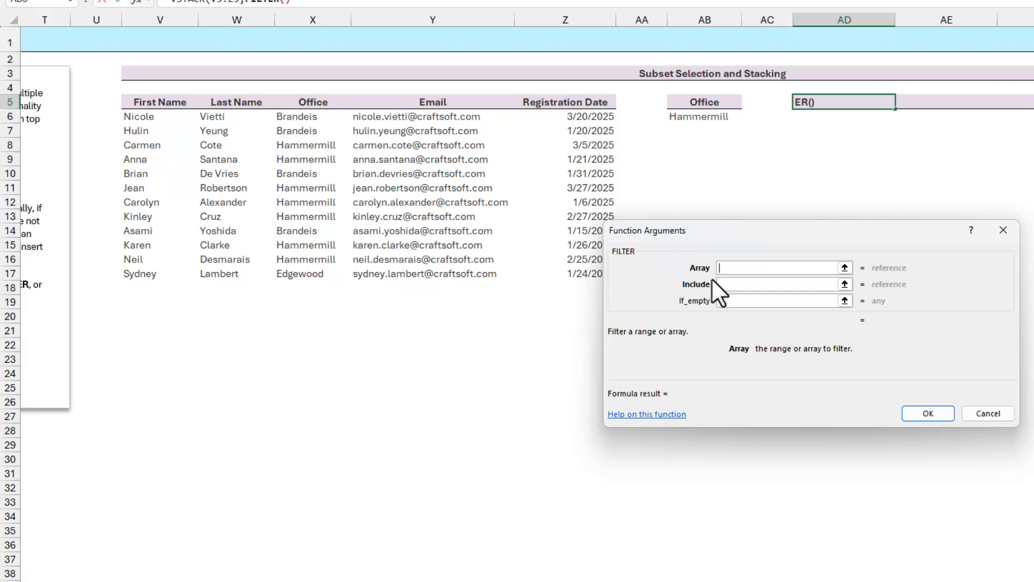
drag(145, 120, 581, 270)
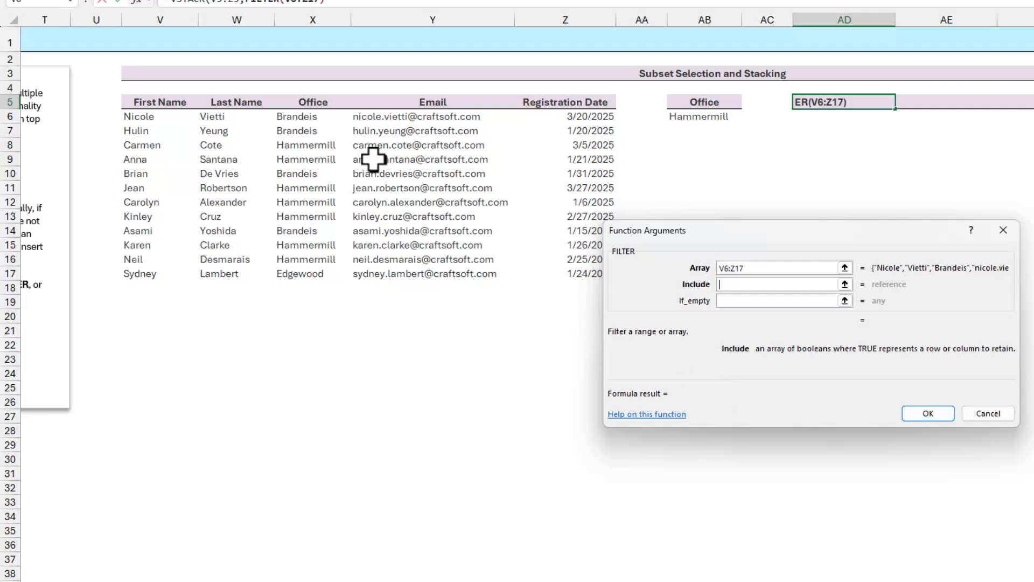
drag(309, 117, 317, 272)
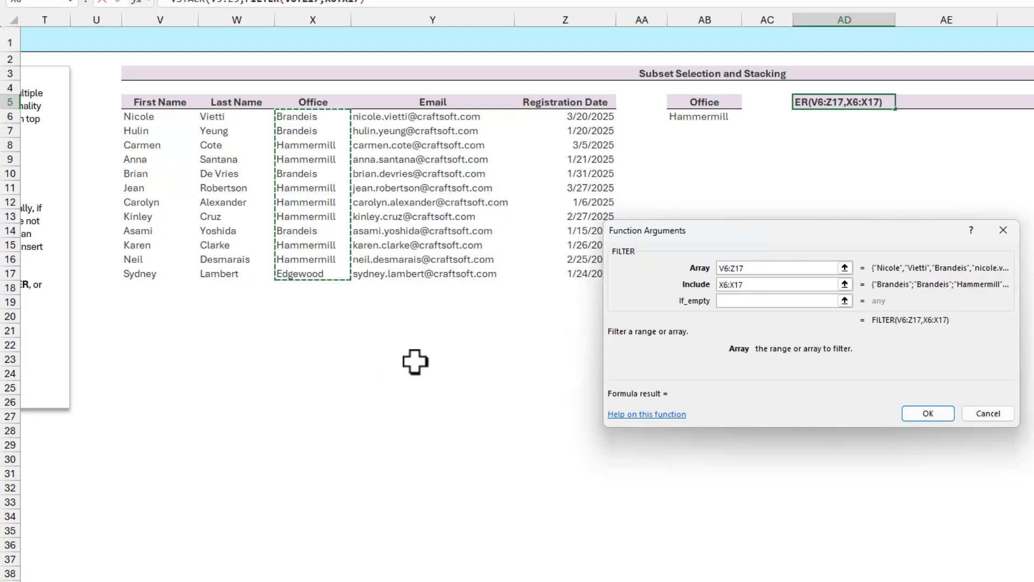
text(=)
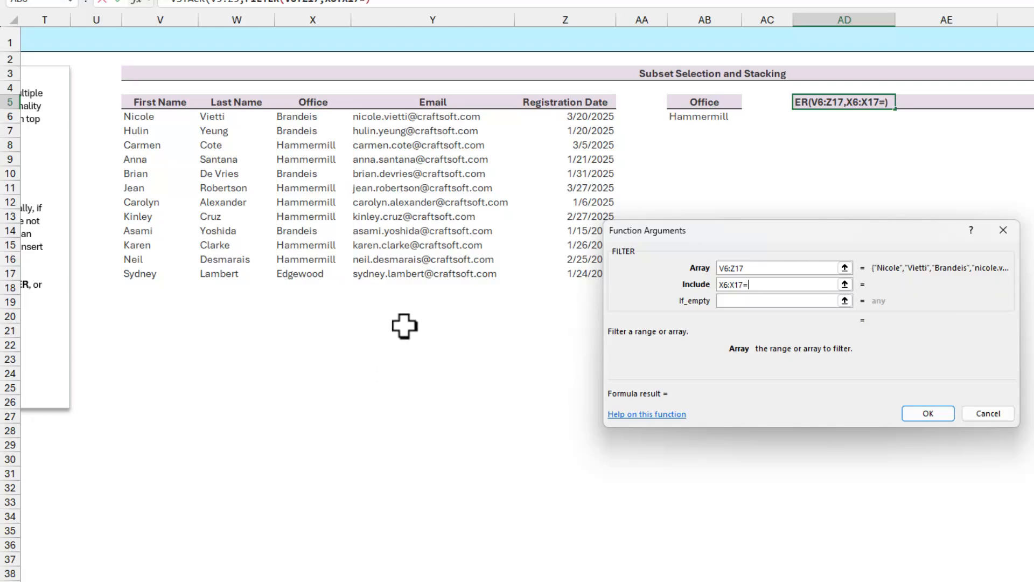
click(694, 122)
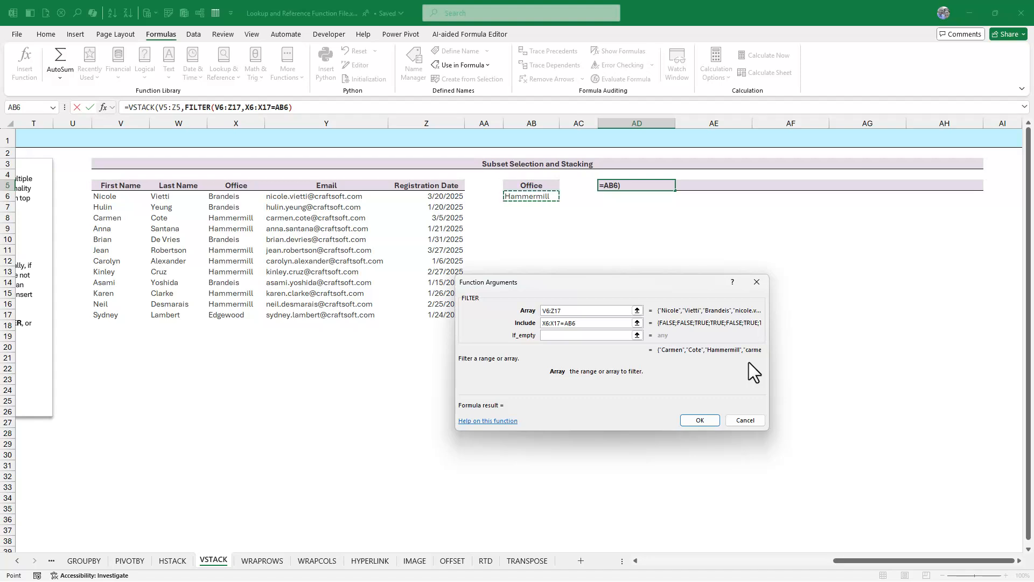
click(142, 107)
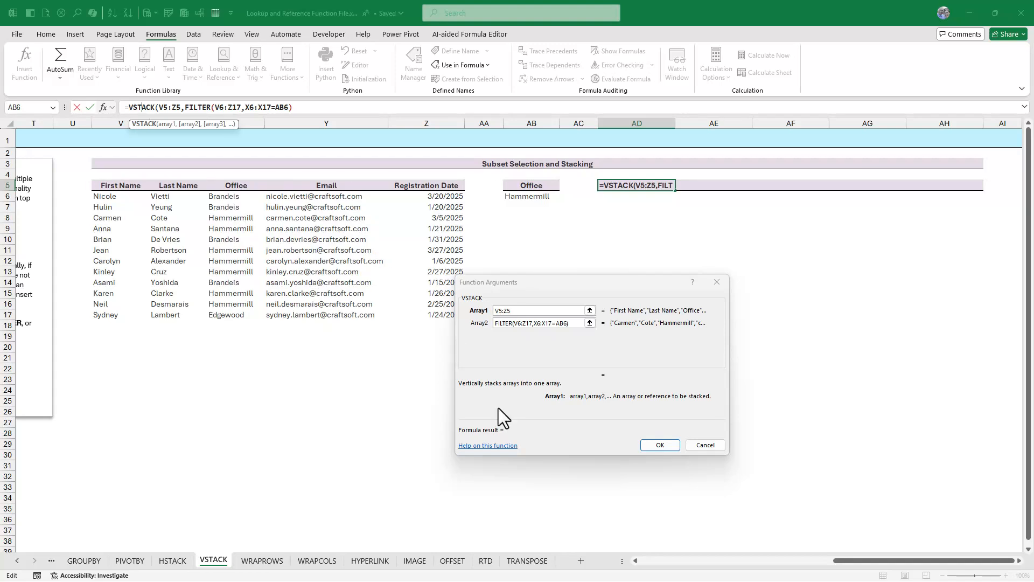
click(668, 446)
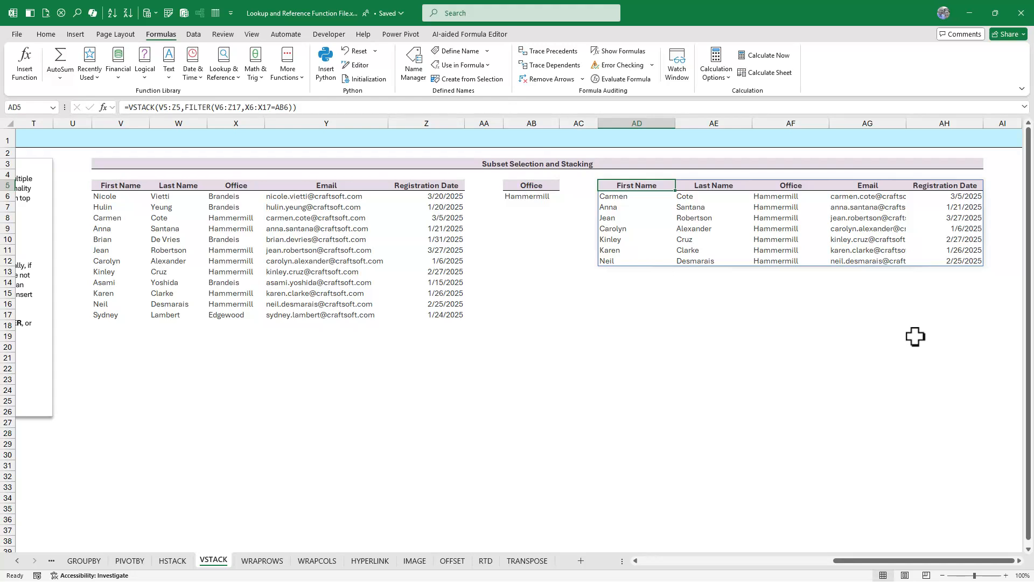
- Test the filtered stack by switching the Office selection in cell AB6 to Brandeis and to Edgewood
drag(137, 206, 298, 312)
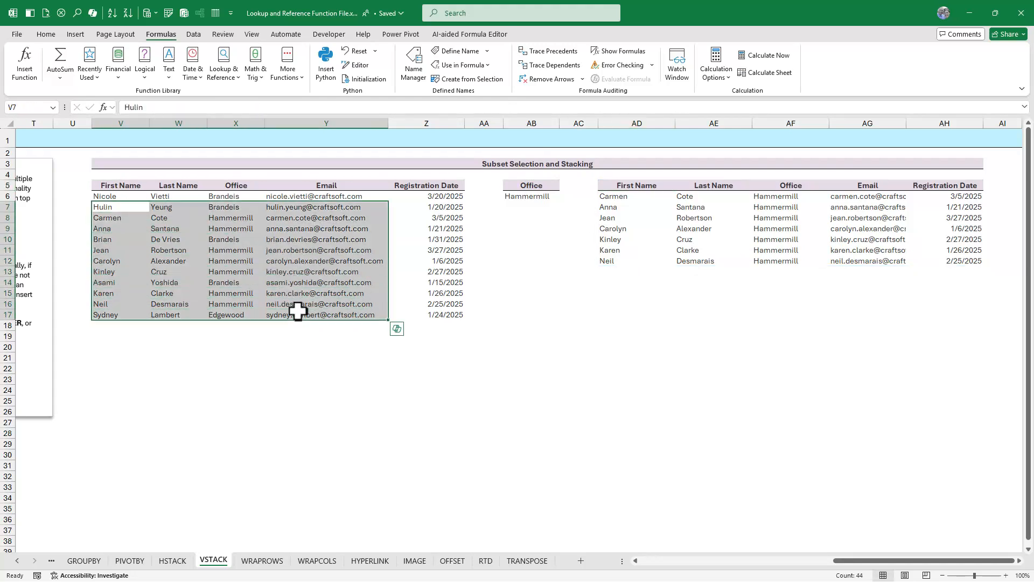
drag(623, 200, 936, 270)
click(527, 187)
click(539, 197)
click(563, 197)
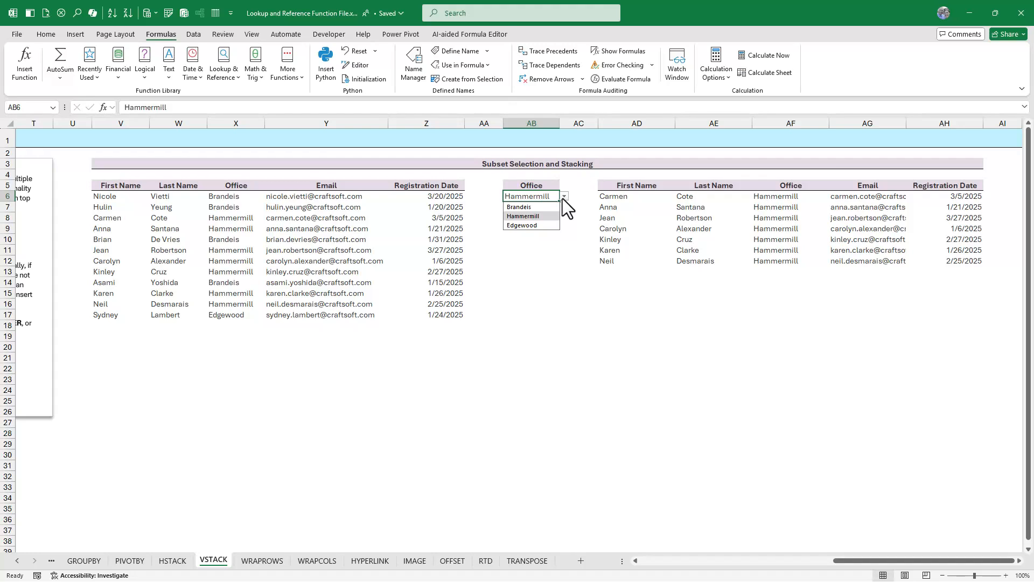
click(548, 205)
click(564, 198)
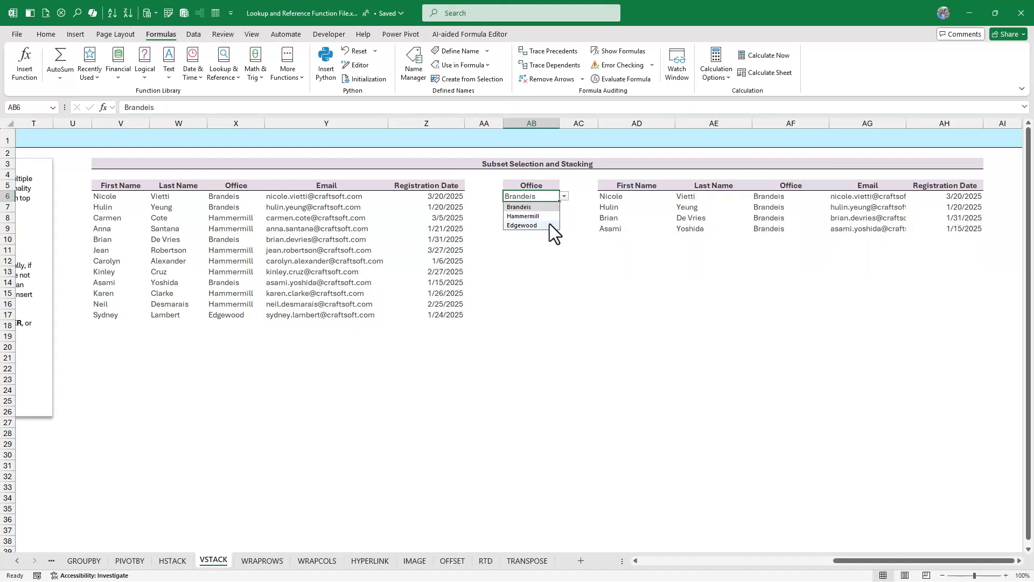
click(550, 224)
click(564, 196)
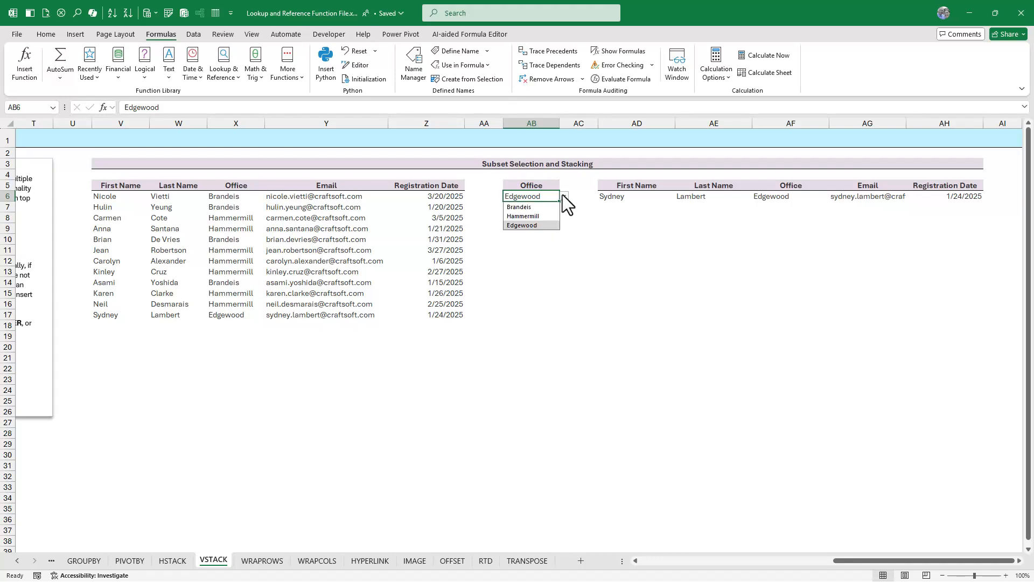